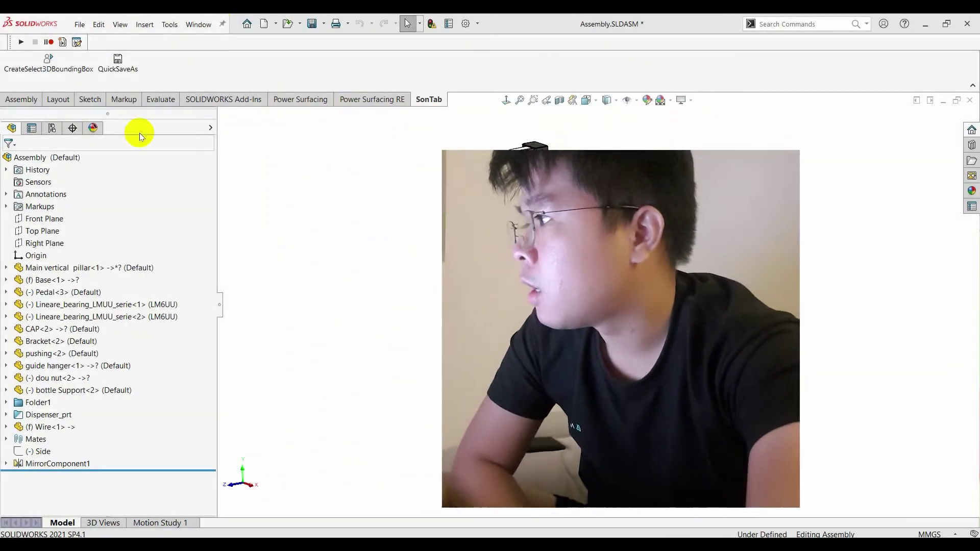
Step: Insert a Best Fit reference bounding box around the whole assembly
{"action": "left_click", "coordinate": [145, 24]}
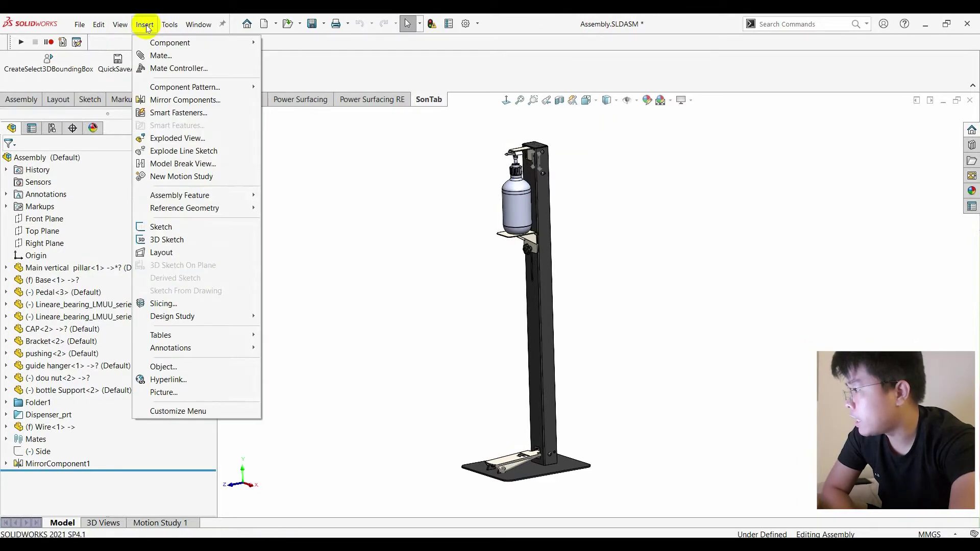
{"action": "mouse_move", "coordinate": [214, 207]}
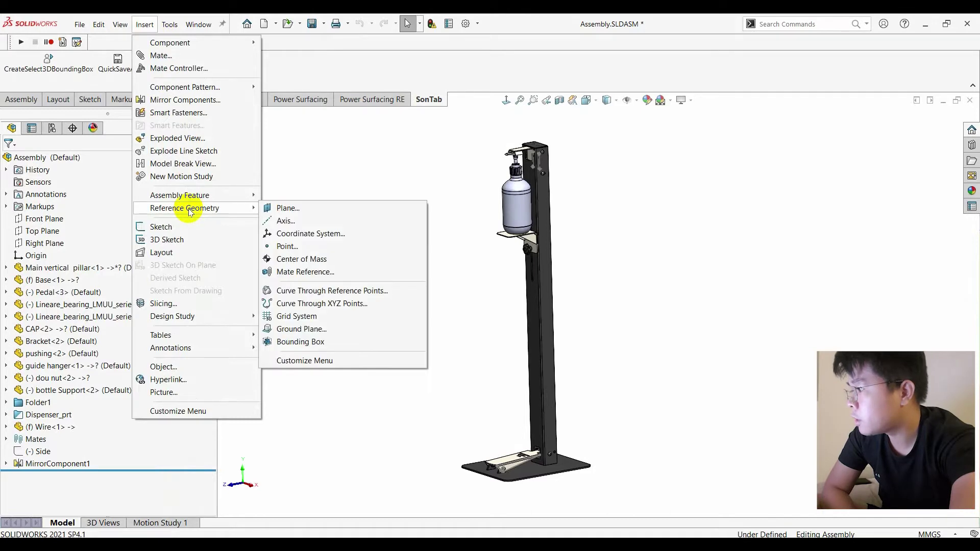
{"action": "left_click", "coordinate": [302, 342]}
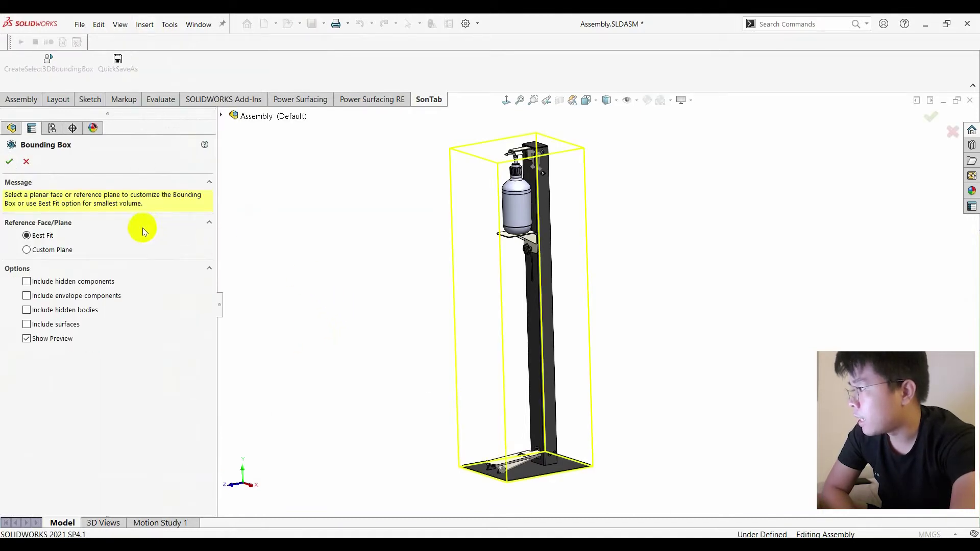
{"action": "left_click", "coordinate": [9, 162]}
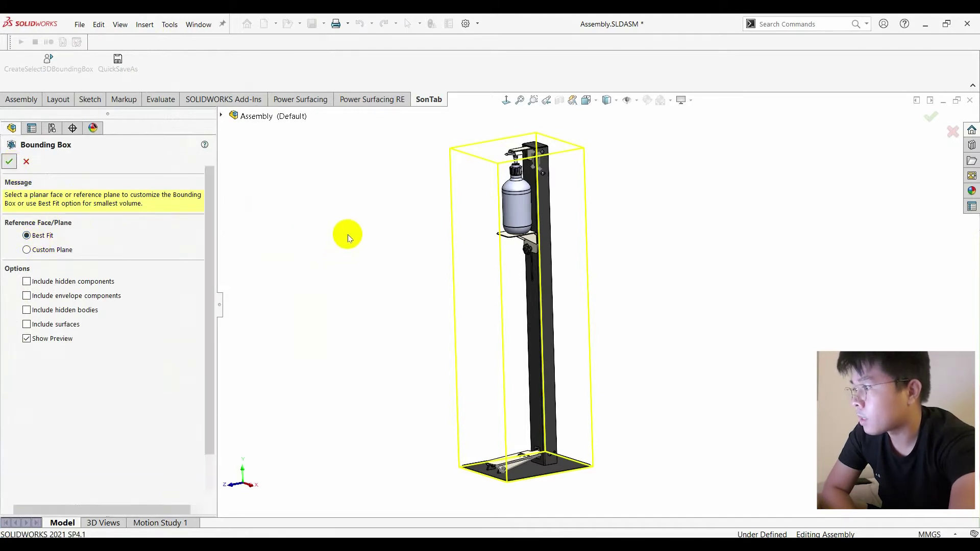
{"action": "left_click", "coordinate": [379, 253]}
Step: Turn on the display of the bounding box in the graphics area and inspect its feature
{"action": "left_click", "coordinate": [637, 100]}
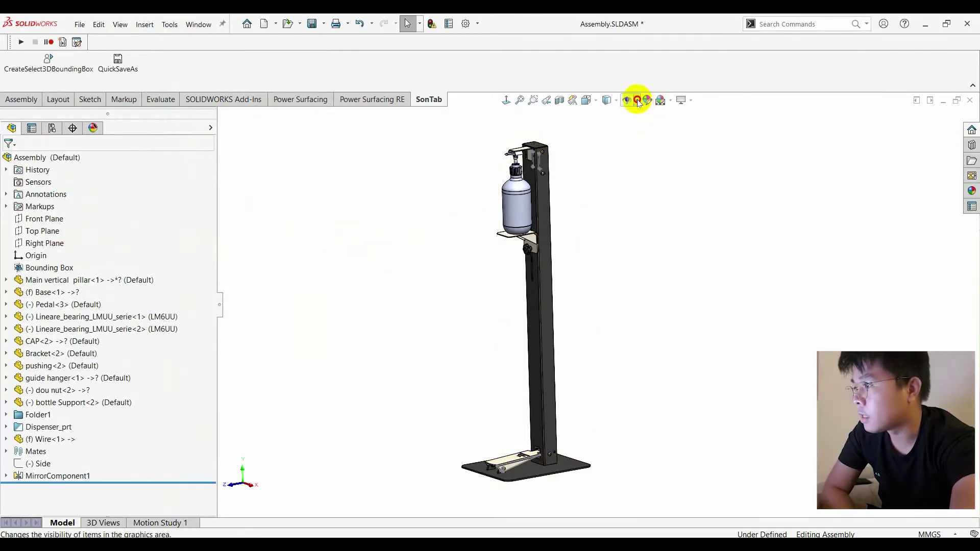
{"action": "left_click", "coordinate": [628, 301]}
{"action": "left_click", "coordinate": [577, 284]}
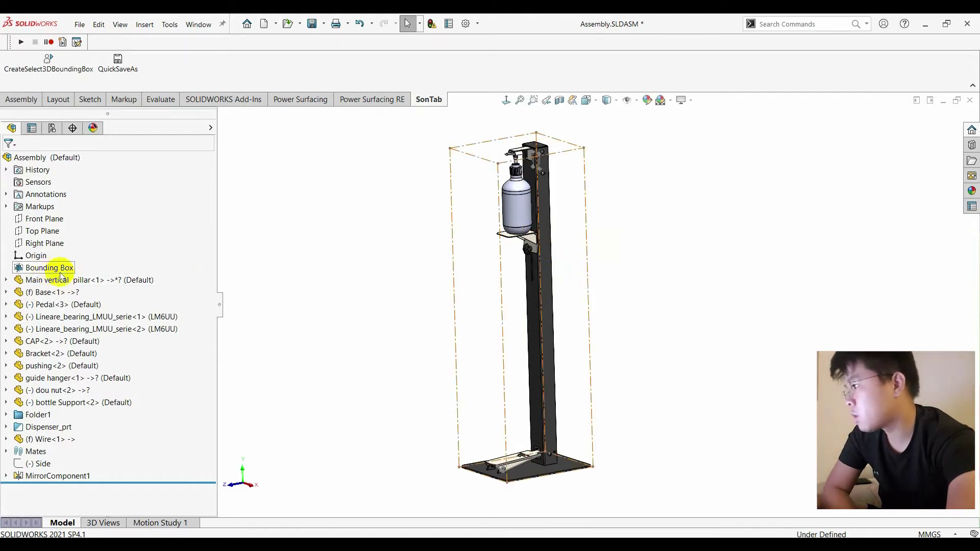
{"action": "mouse_move", "coordinate": [61, 270]}
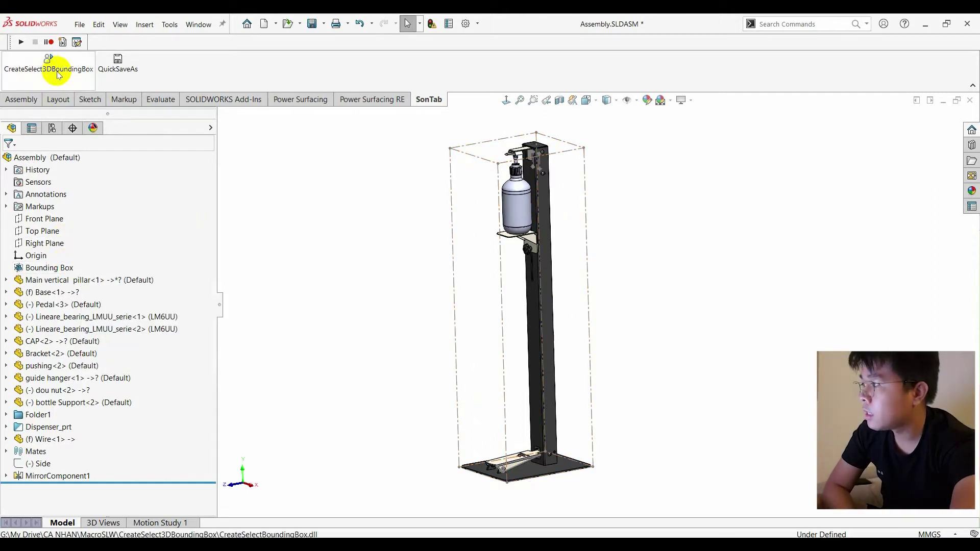
Step: Run the CreateSelect3DBoundingBox macro to generate a selectable 3D sketch of the assembly's bounding box
{"action": "left_click", "coordinate": [36, 70]}
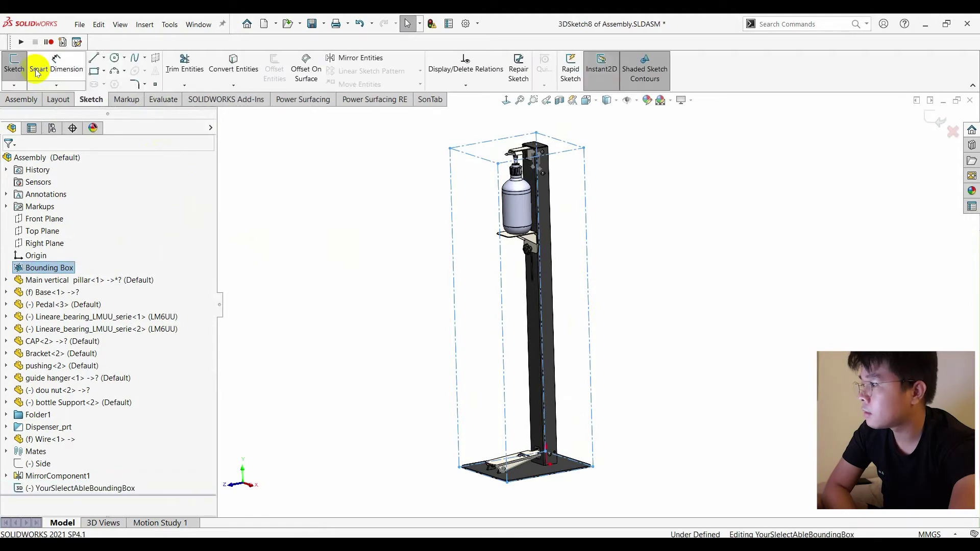
{"action": "left_click", "coordinate": [375, 285]}
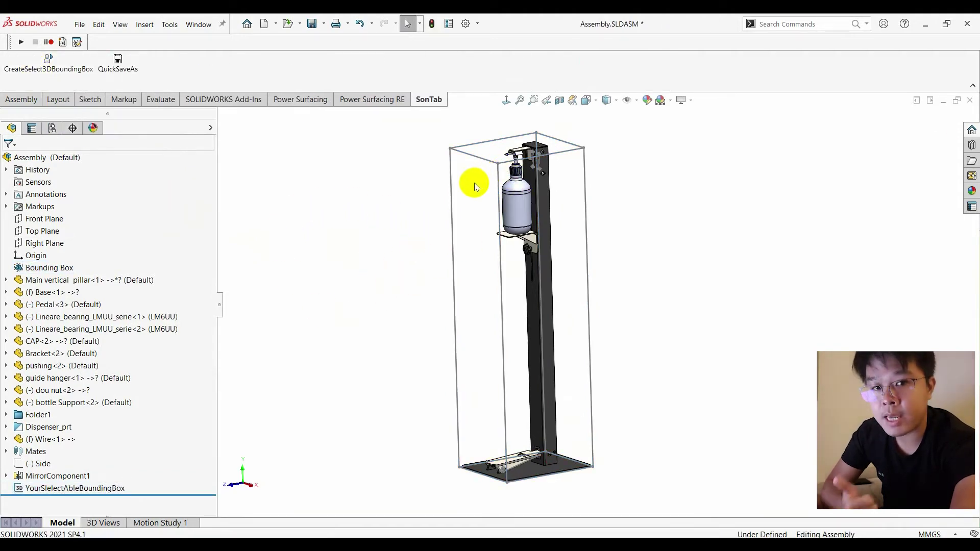
Step: Check the lengths of a top edge and a vertical edge of the selectable box, and compare them with the Bounding Box feature's properties
{"action": "double_click", "coordinate": [451, 158]}
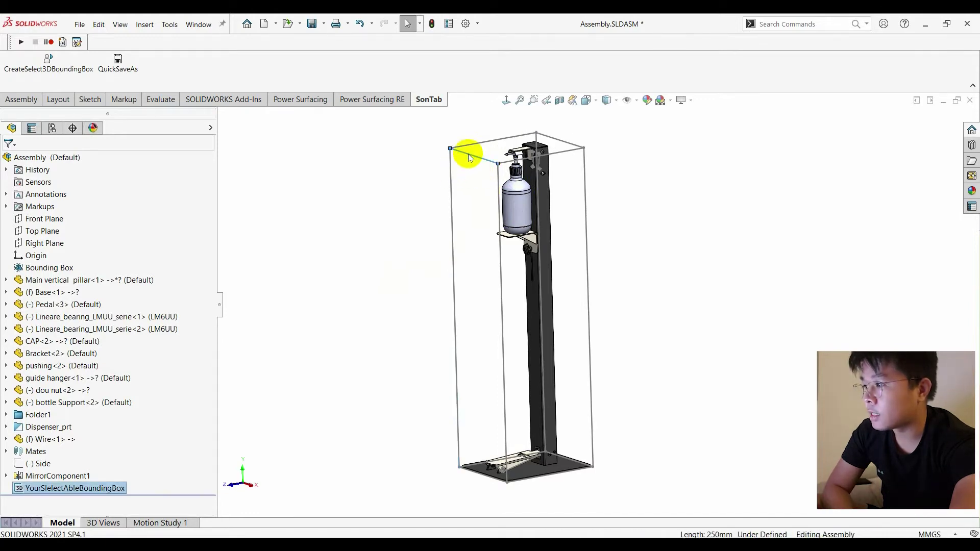
{"action": "left_click", "coordinate": [454, 236]}
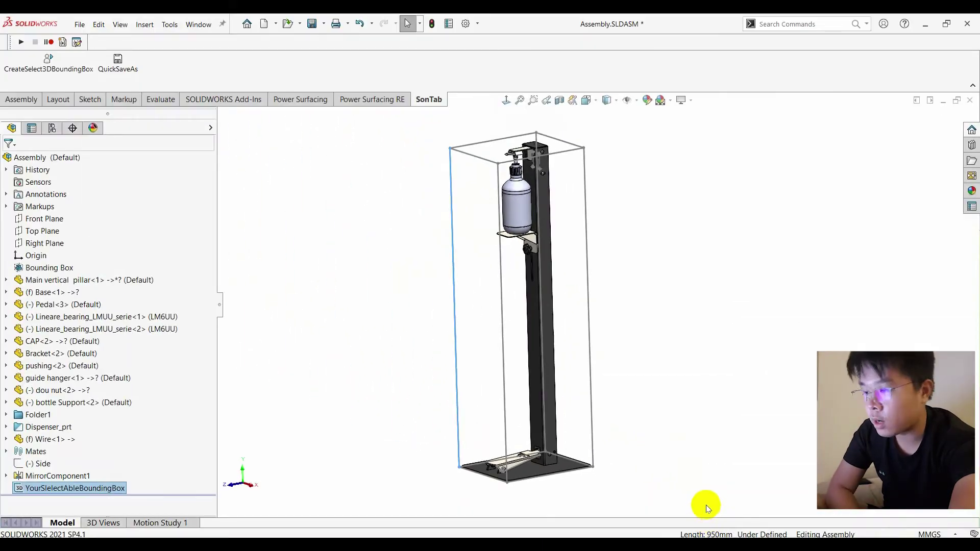
{"action": "left_click", "coordinate": [469, 159]}
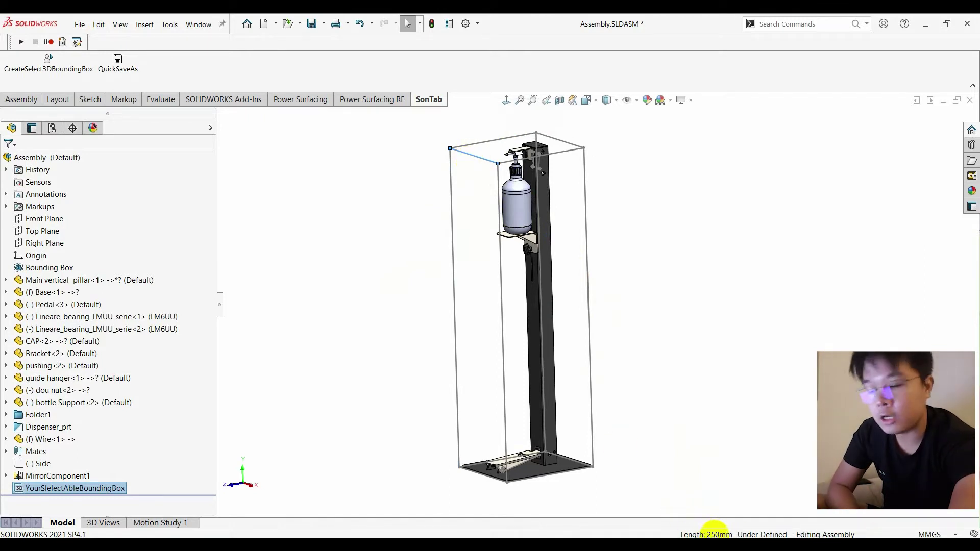
{"action": "middle_click_drag", "start_coordinate": [388, 357], "coordinate": [248, 296]}
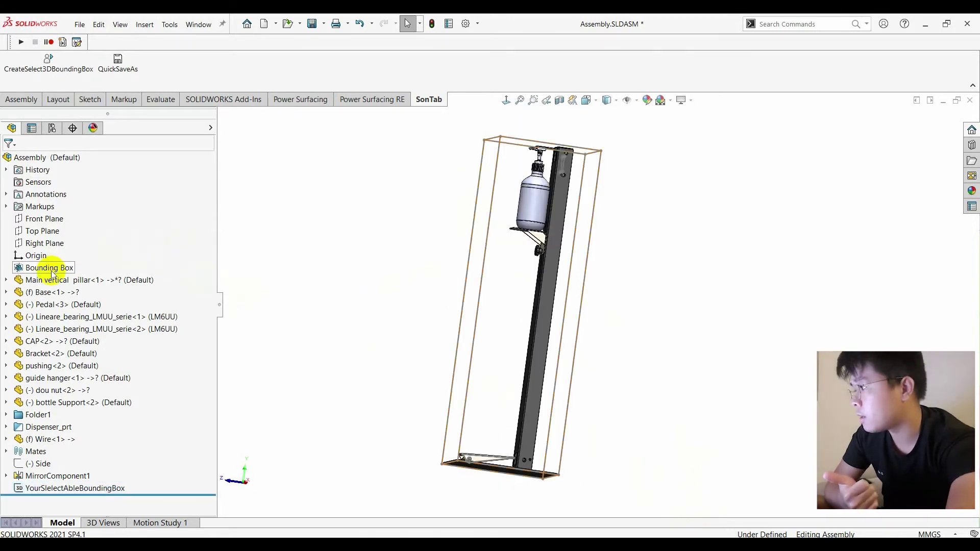
{"action": "mouse_move", "coordinate": [53, 275]}
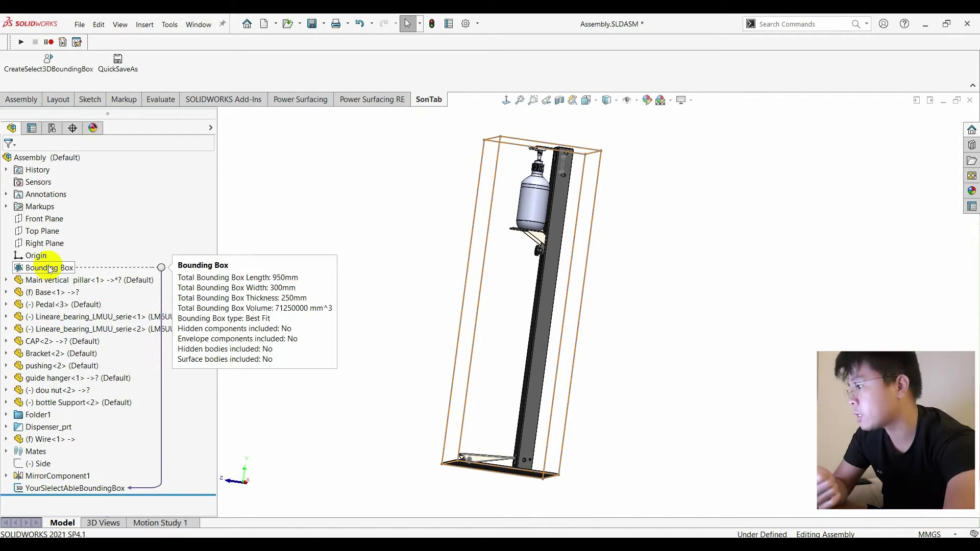
{"action": "left_click", "coordinate": [56, 268]}
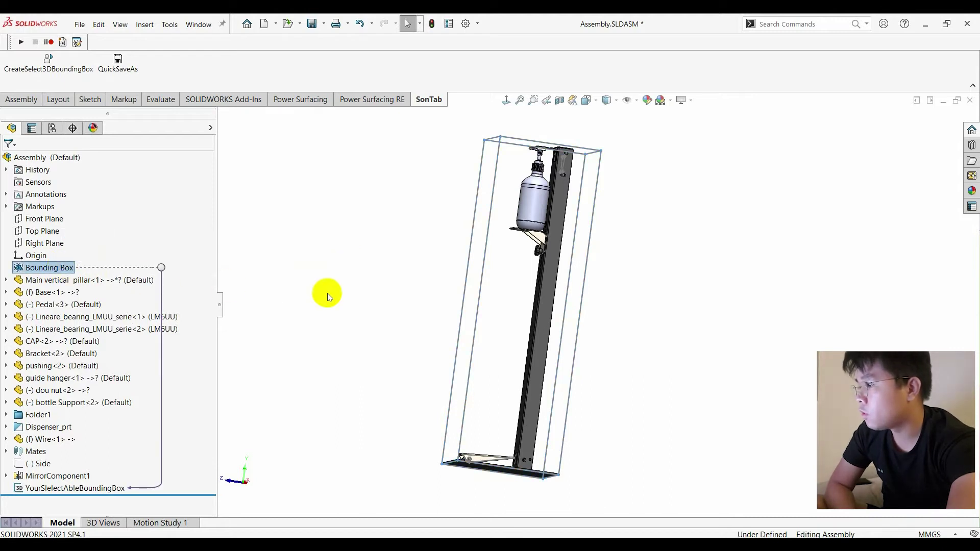
Step: Open the Pedal part and run the CreateSelect3DBoundingBox macro on it
{"action": "scroll", "coordinate": [453, 396], "scroll_direction": "down", "scroll_amount": 5}
{"action": "left_click", "coordinate": [567, 383]}
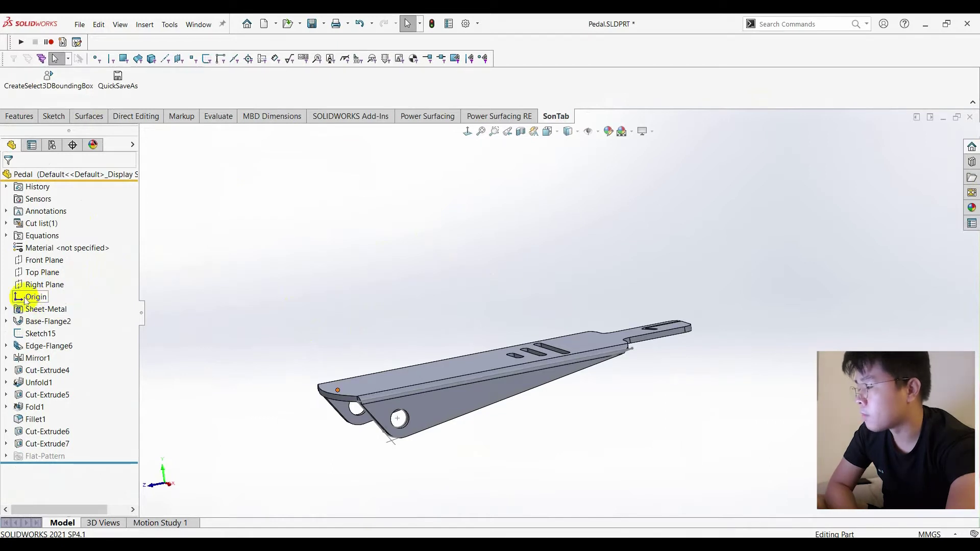
{"action": "left_click", "coordinate": [57, 89]}
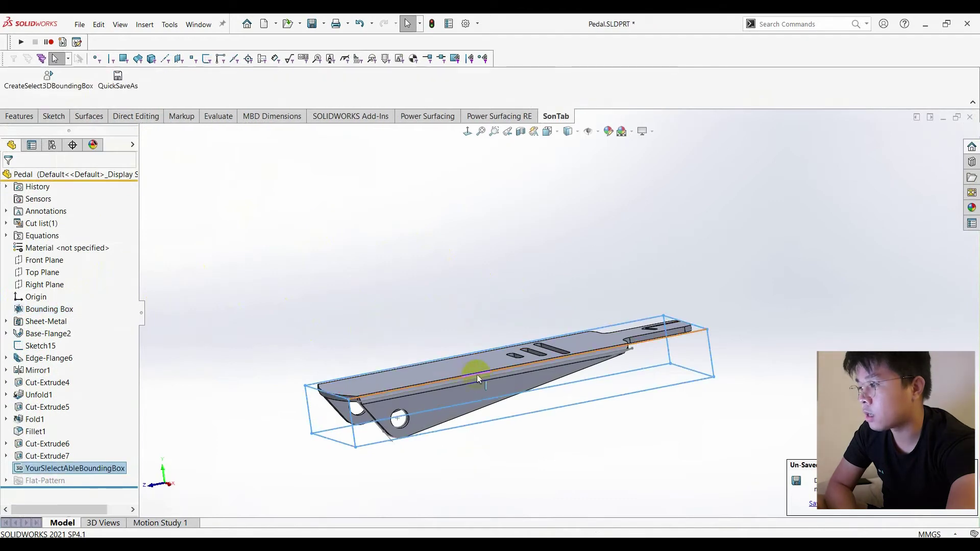
Step: Redefine the Pedal's bounding box with the Custom Plane option, using the narrow slanted end face of the side flange beside the hole
{"action": "middle_click_drag", "start_coordinate": [487, 425], "coordinate": [704, 337]}
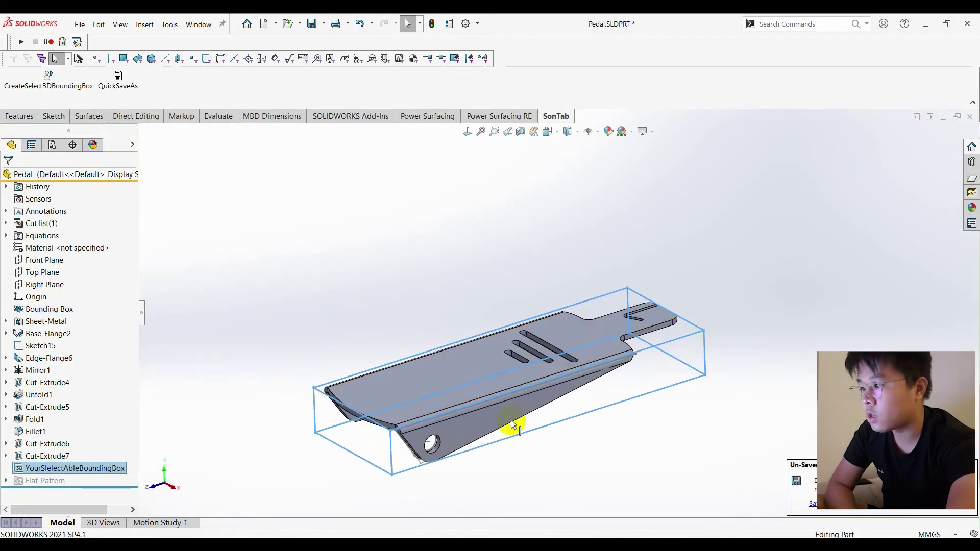
{"action": "left_click", "coordinate": [562, 430]}
{"action": "left_click", "coordinate": [48, 310]}
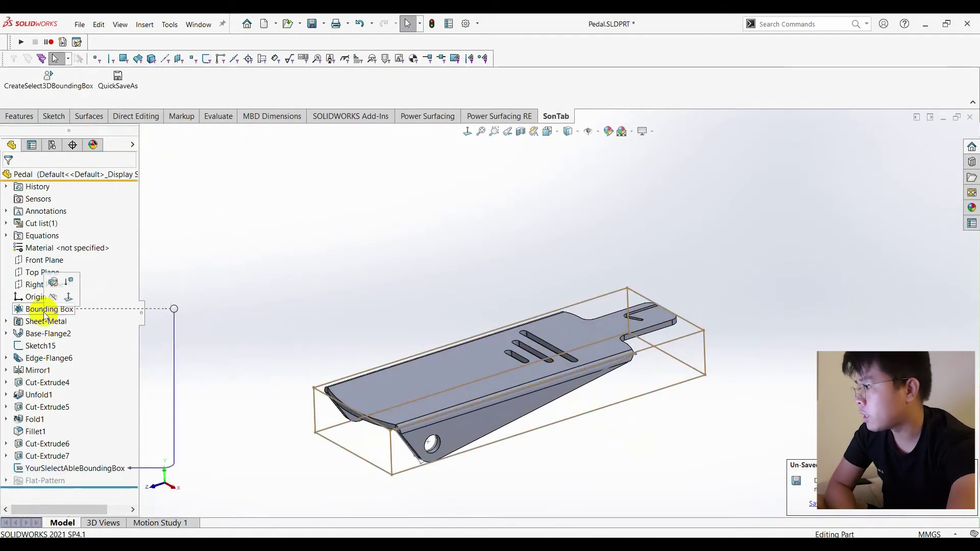
{"action": "left_click", "coordinate": [53, 284]}
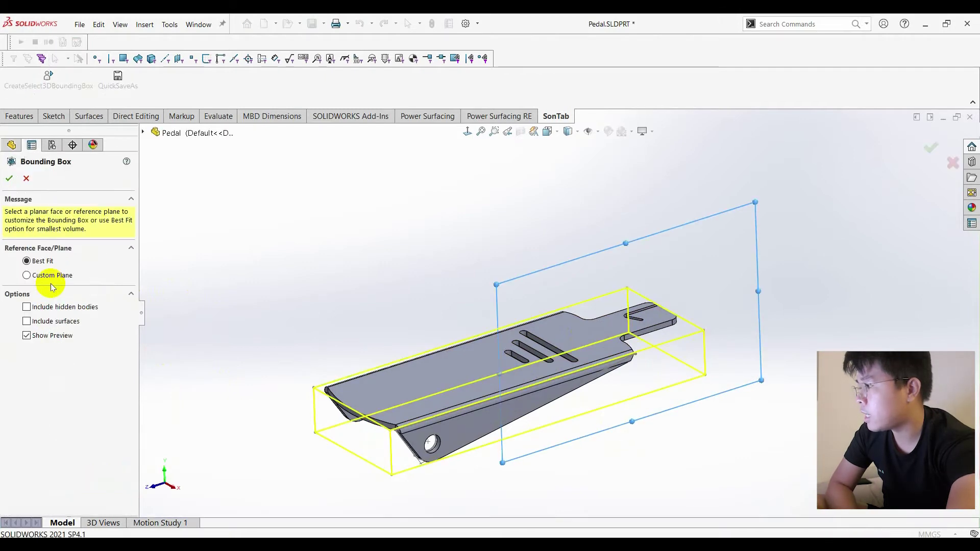
{"action": "left_click", "coordinate": [49, 276]}
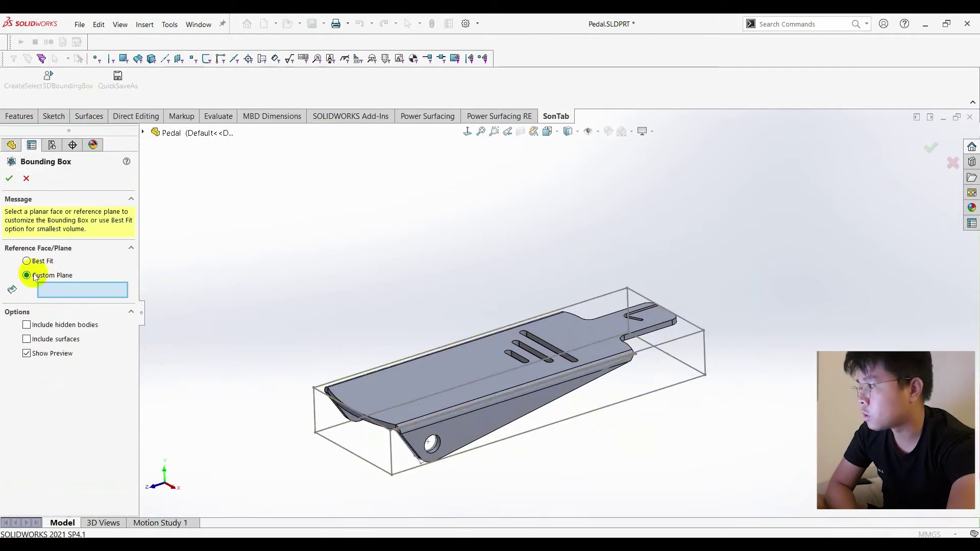
{"action": "scroll", "coordinate": [432, 435], "scroll_direction": "down", "scroll_amount": 6}
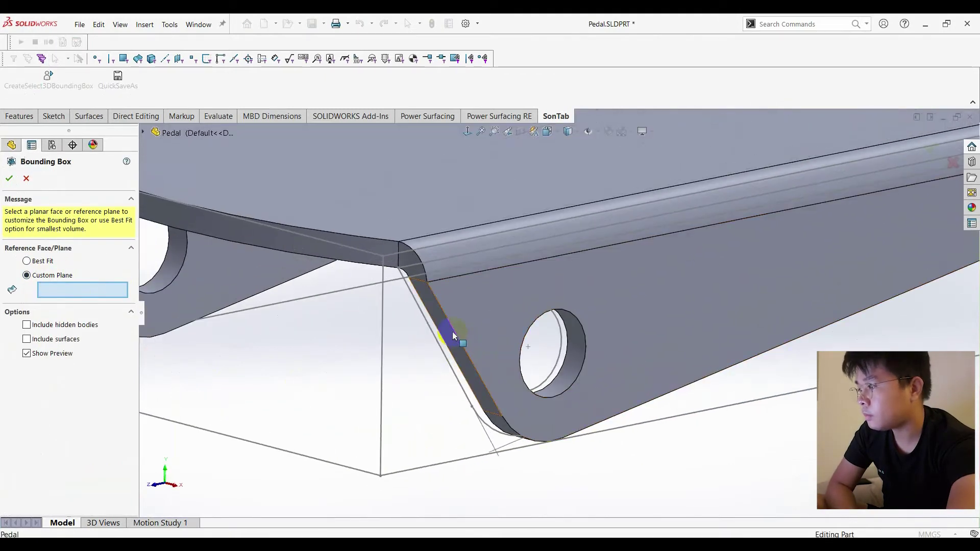
{"action": "left_click", "coordinate": [458, 339]}
{"action": "scroll", "coordinate": [469, 324], "scroll_direction": "up", "scroll_amount": 10}
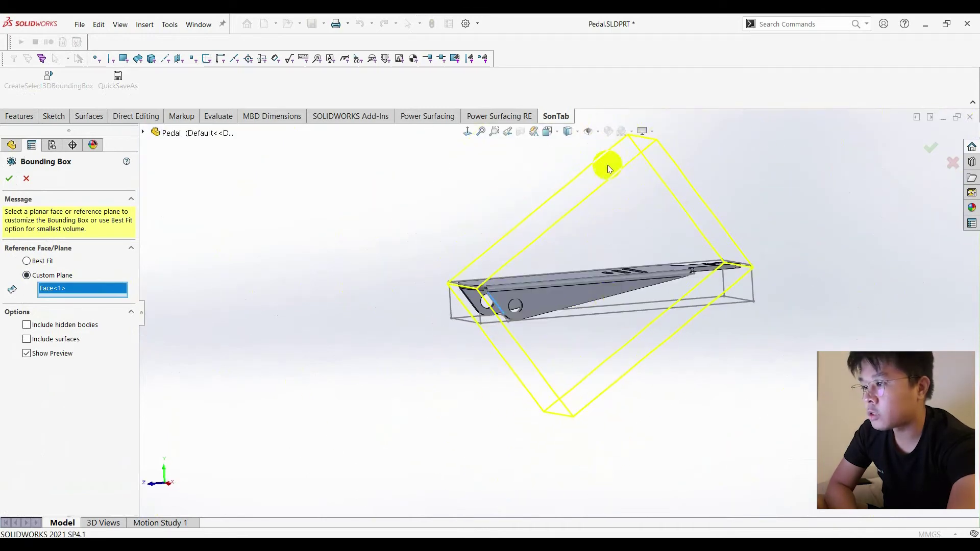
{"action": "key", "text": "Return"}
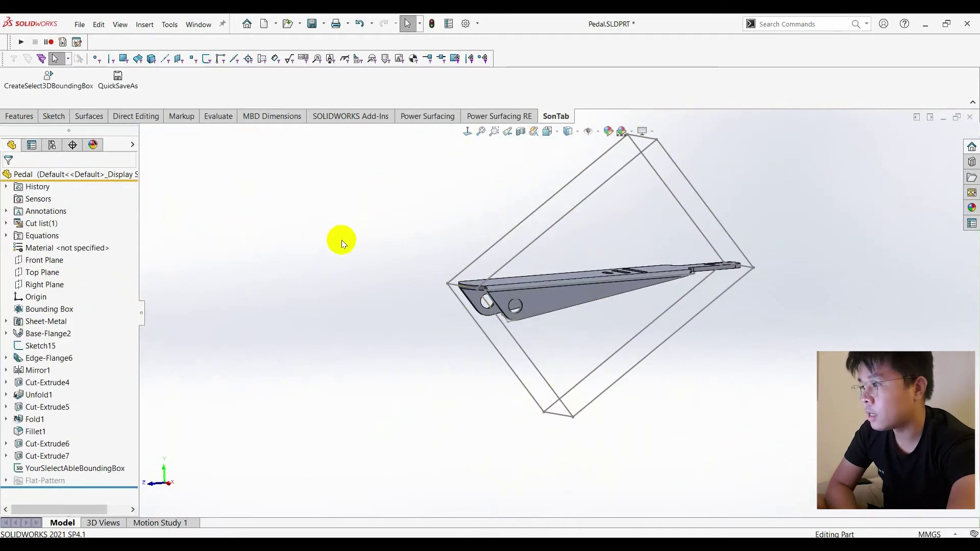
Step: Check the length of a long edge of the Pedal's updated selectable box and examine the box from several angles
{"action": "left_click", "coordinate": [534, 247]}
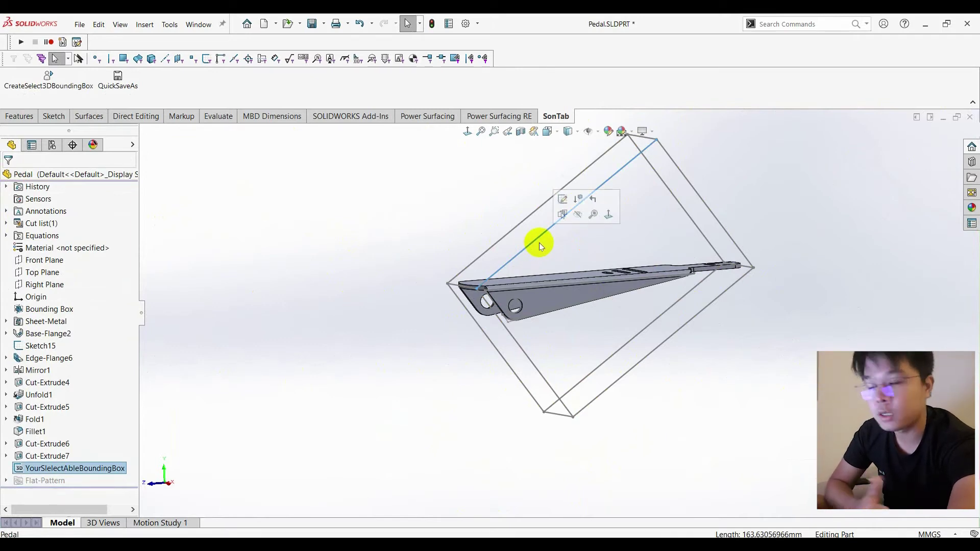
{"action": "middle_click_drag", "start_coordinate": [473, 262], "coordinate": [690, 315]}
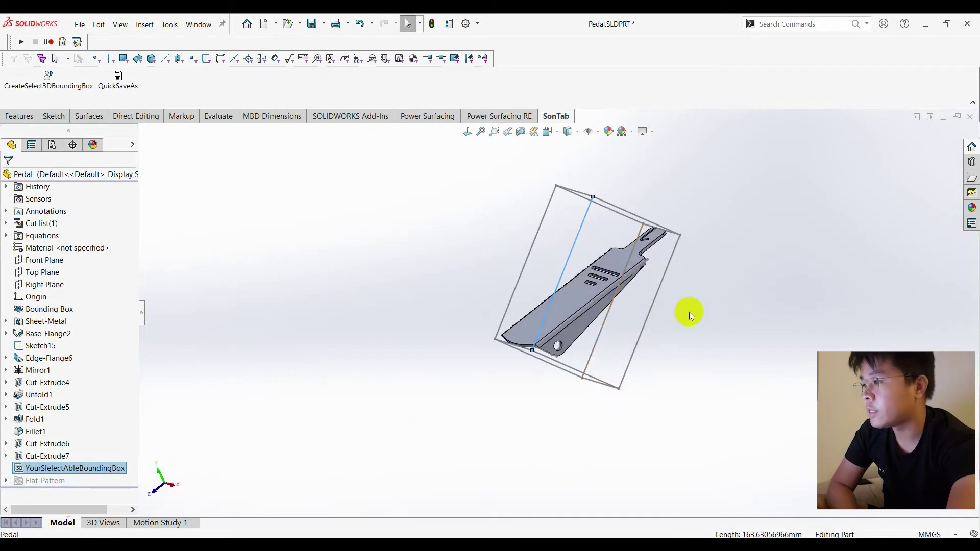
{"action": "left_click", "coordinate": [691, 315]}
{"action": "middle_click_drag", "start_coordinate": [661, 207], "coordinate": [735, 263]}
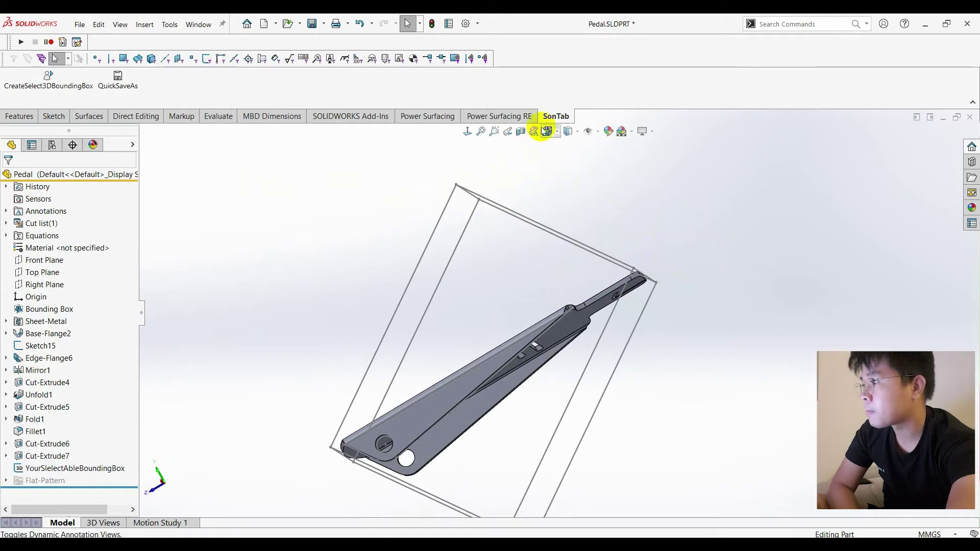
Step: Add a custom macro button to SonTab for the CreateSelectBoundingBox macro, with method Main, a cube icon and the tooltip CreateSelectBoundingBox
{"action": "left_click", "coordinate": [478, 24]}
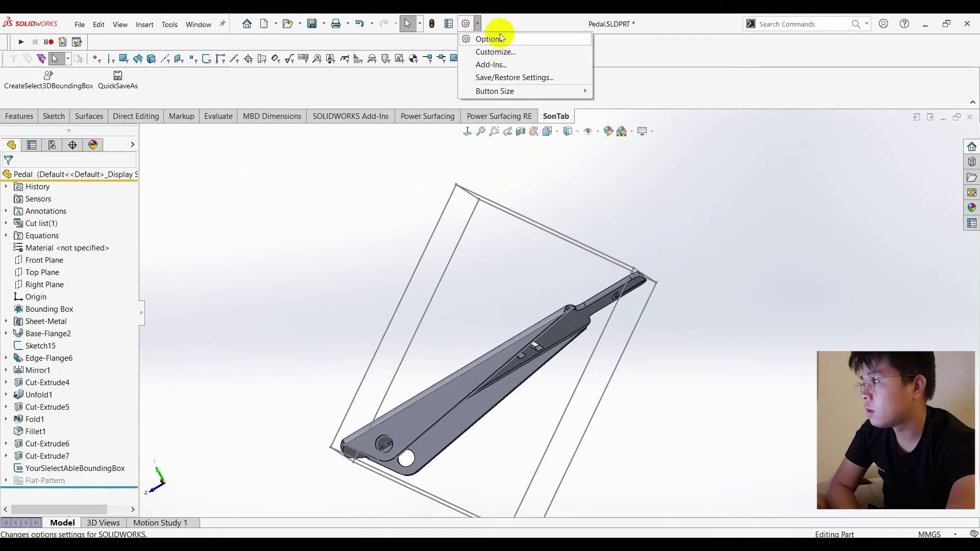
{"action": "left_click", "coordinate": [492, 50]}
{"action": "left_click", "coordinate": [254, 159]}
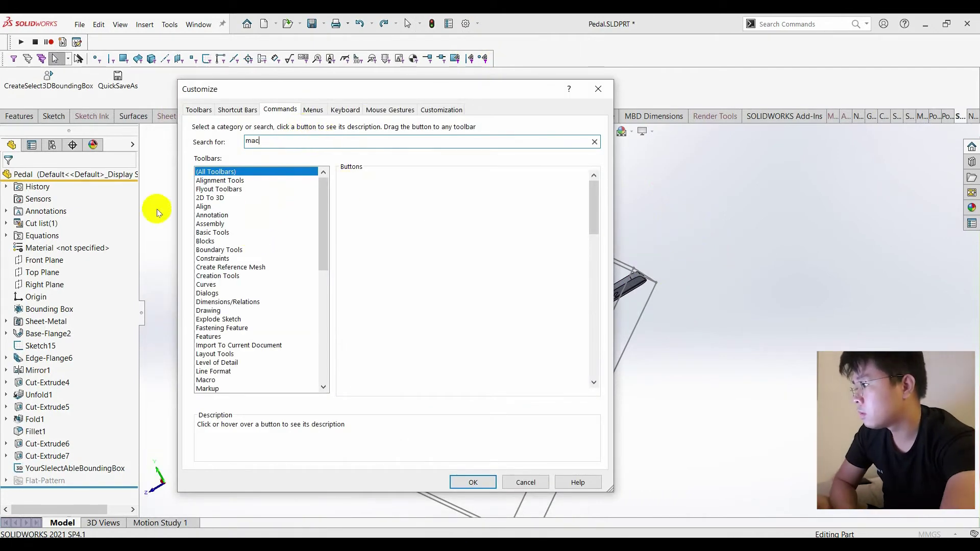
{"action": "left_click", "coordinate": [217, 190]}
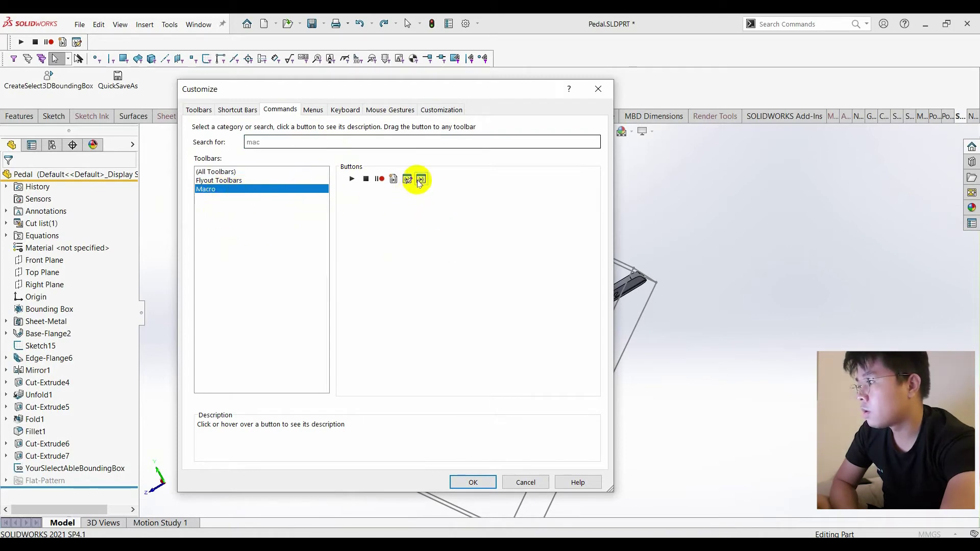
{"action": "left_click_drag", "start_coordinate": [421, 181], "coordinate": [654, 96]}
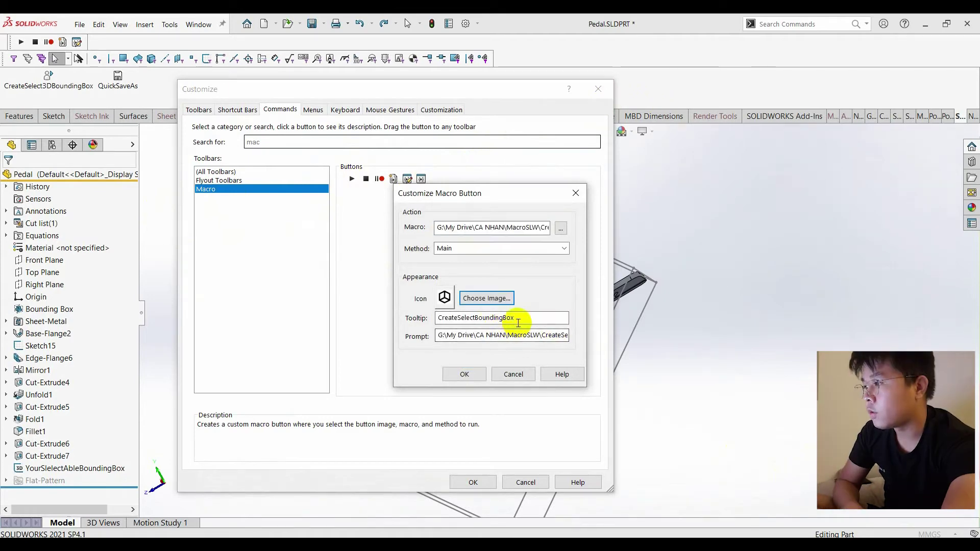
{"action": "left_click", "coordinate": [523, 318]}
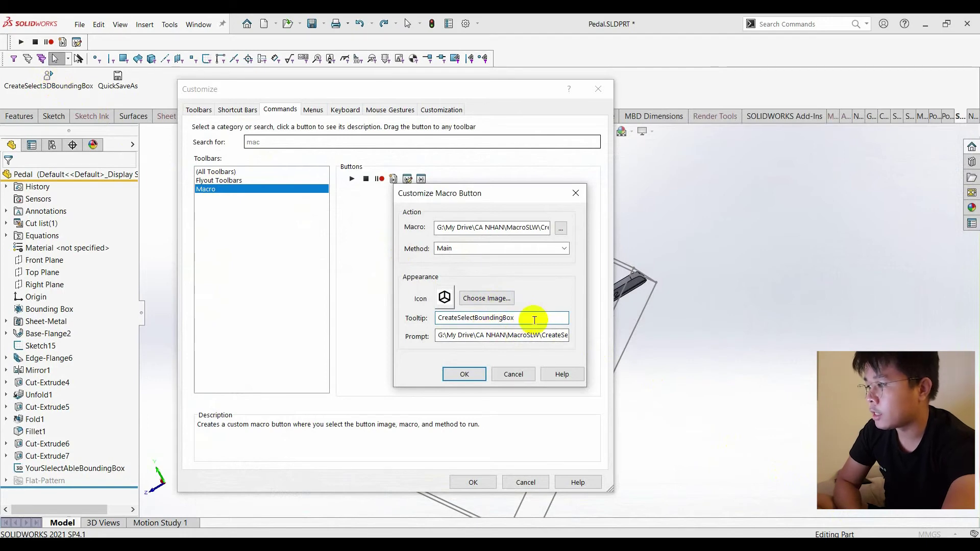
{"action": "left_click_drag", "start_coordinate": [532, 317], "coordinate": [372, 308]}
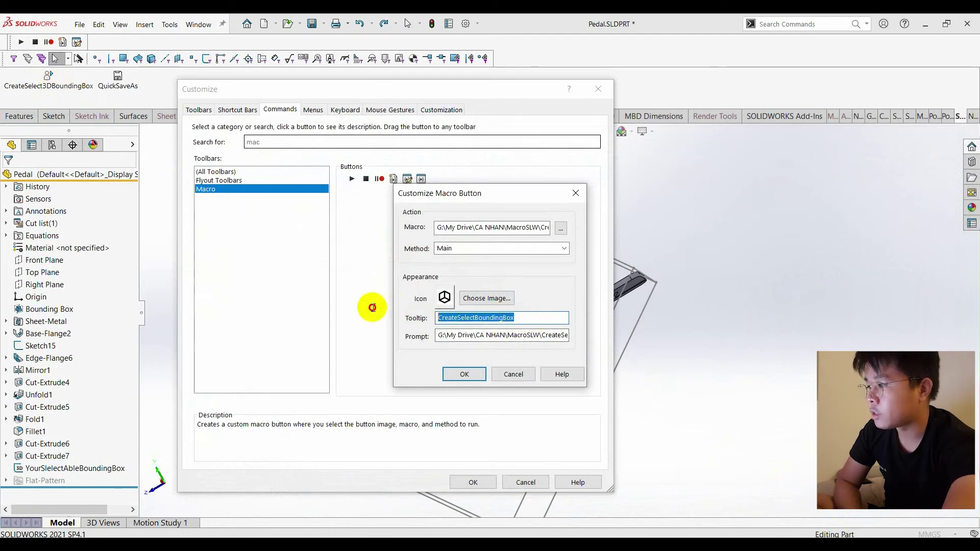
{"action": "left_click", "coordinate": [462, 375]}
{"action": "left_click", "coordinate": [473, 483]}
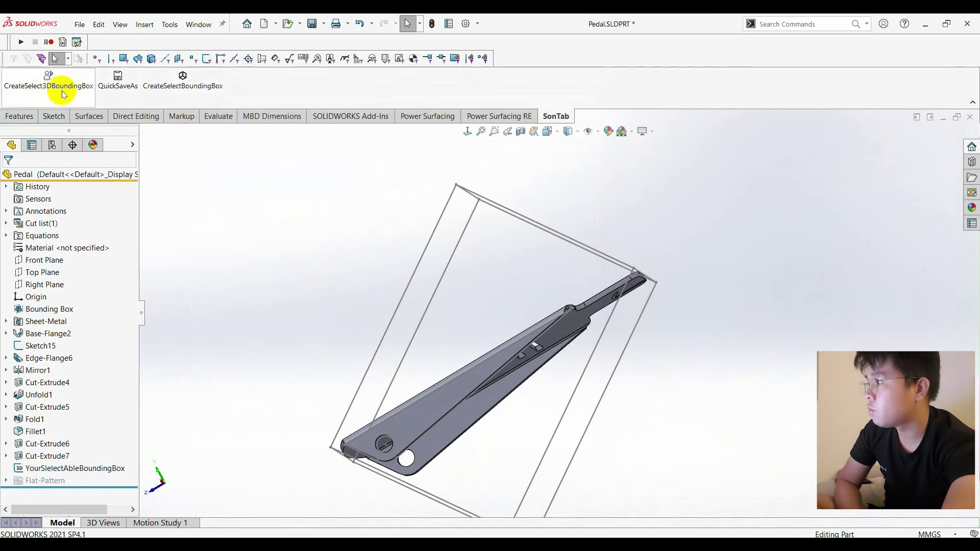
Step: Run the new CreateSelectBoundingBox macro on the Pedal part
{"action": "left_click", "coordinate": [183, 82]}
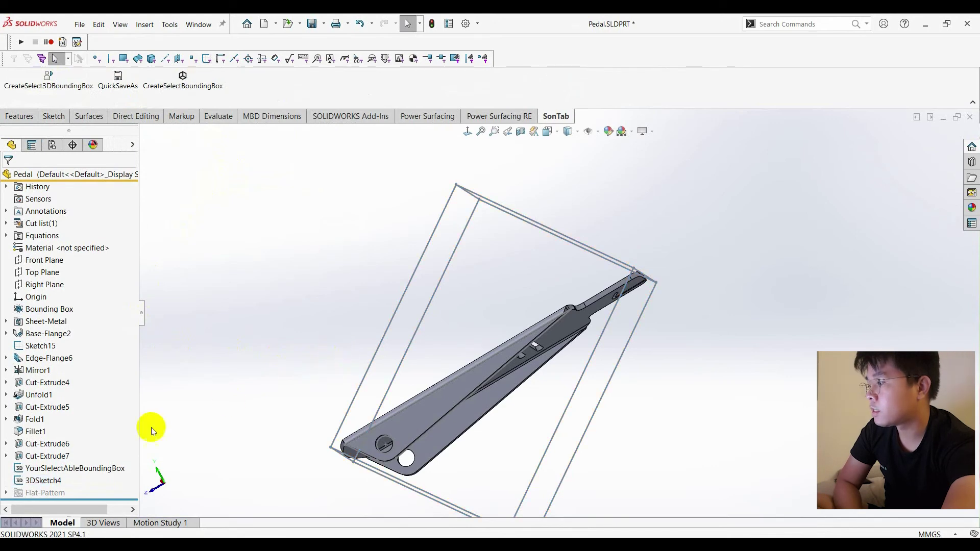
Step: Delete the Pedal's Bounding Box feature with the YourSlelectAbleBoundingBox and 3DSketch4 sketches, and rerun the CreateSelectBoundingBox macro
{"action": "left_click", "coordinate": [37, 480]}
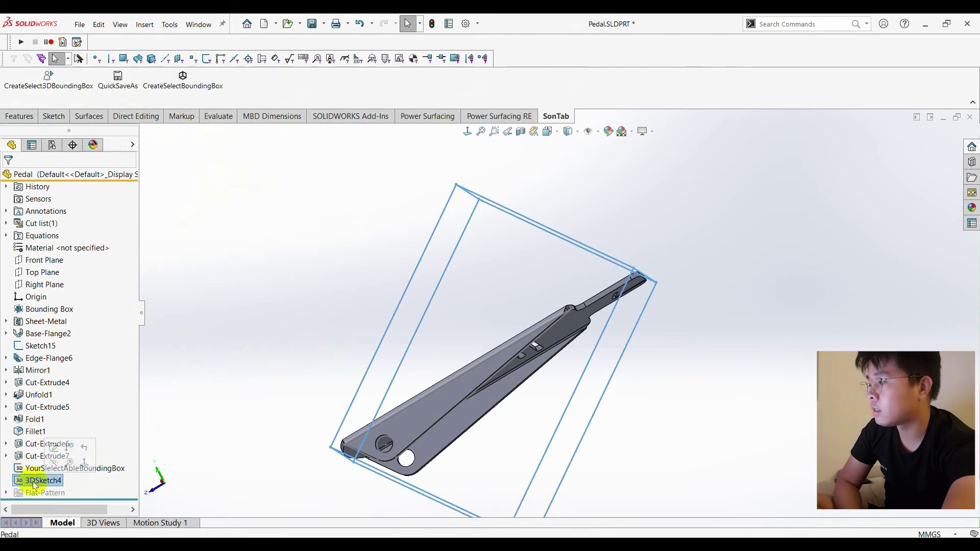
{"action": "left_click", "coordinate": [148, 470]}
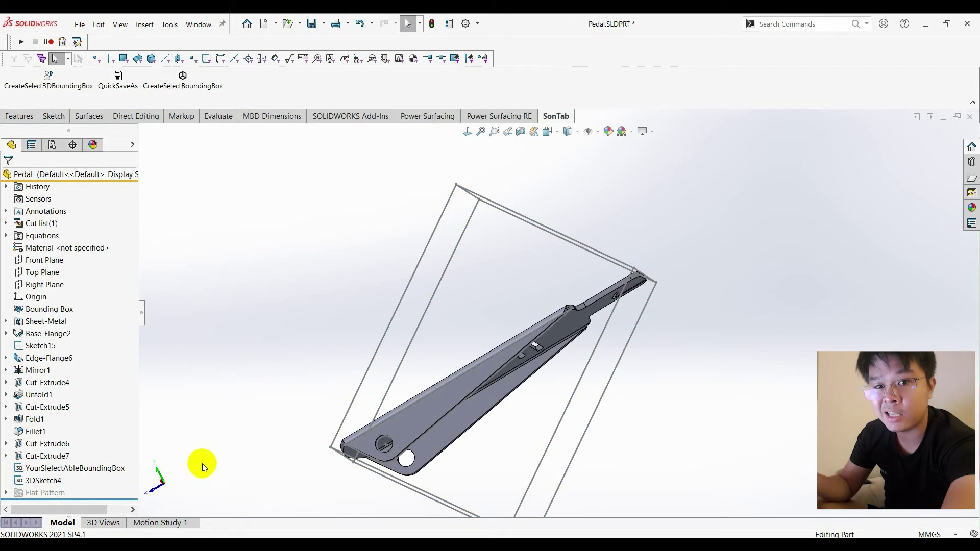
{"action": "left_click", "coordinate": [23, 468]}
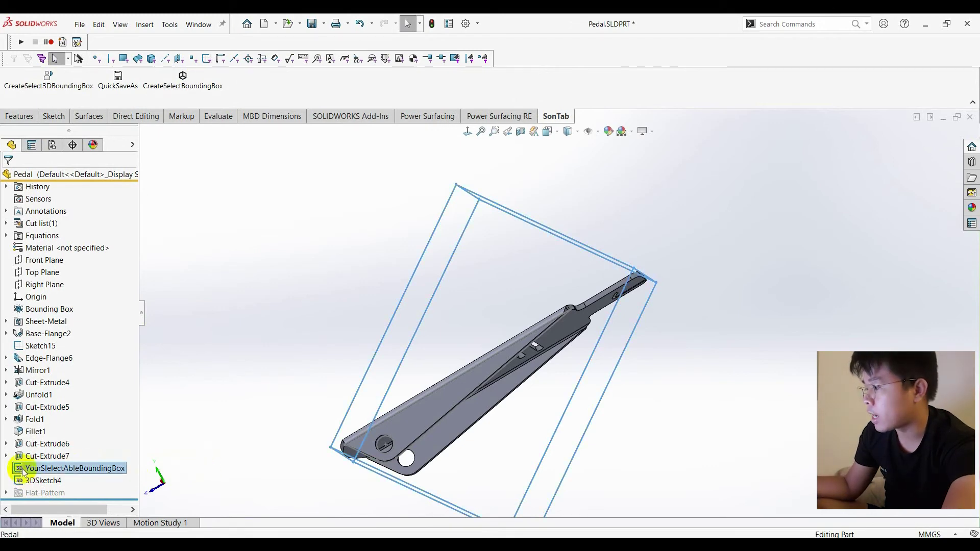
{"action": "left_click", "coordinate": [23, 480]}
{"action": "left_click", "coordinate": [26, 468], "text": "ctrl"}
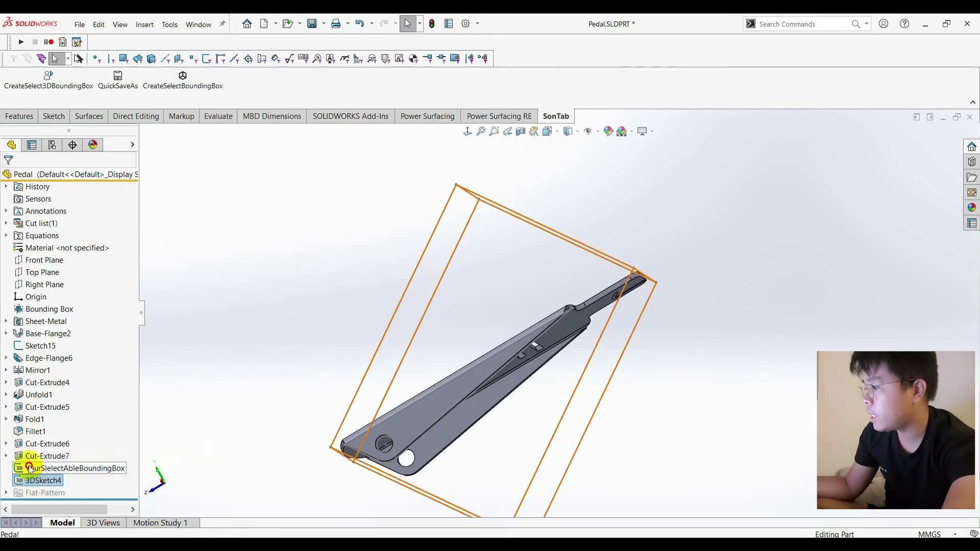
{"action": "right_click", "coordinate": [38, 309]}
{"action": "left_click", "coordinate": [65, 325]}
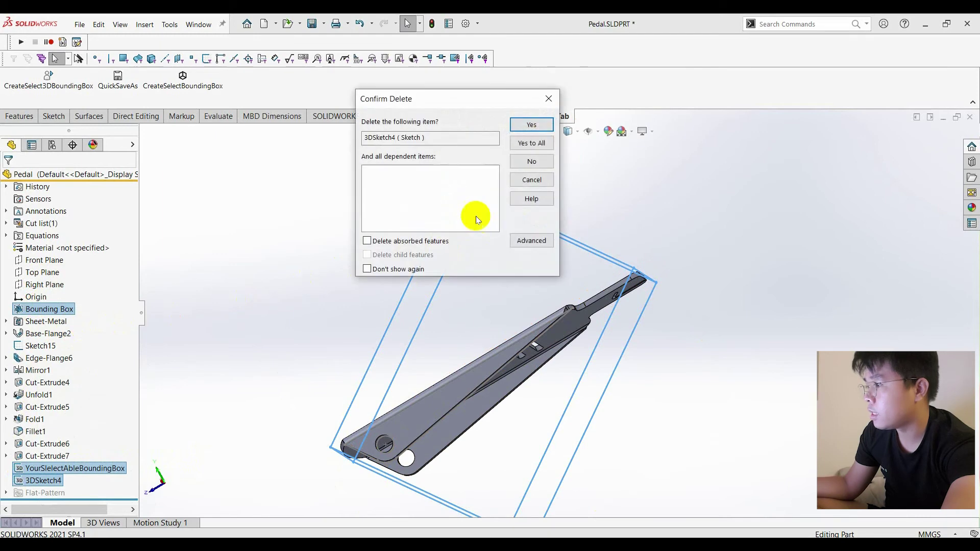
{"action": "left_click", "coordinate": [531, 143]}
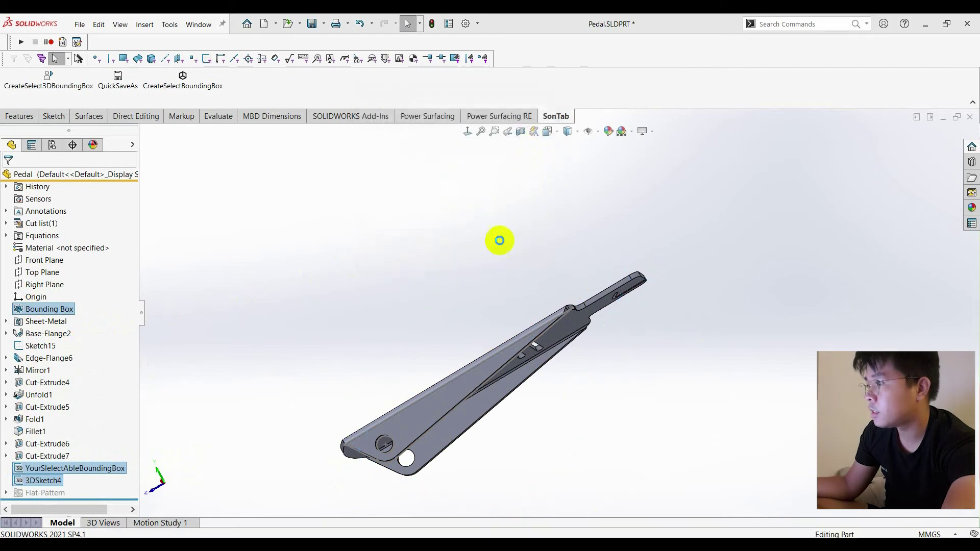
{"action": "left_click", "coordinate": [190, 81]}
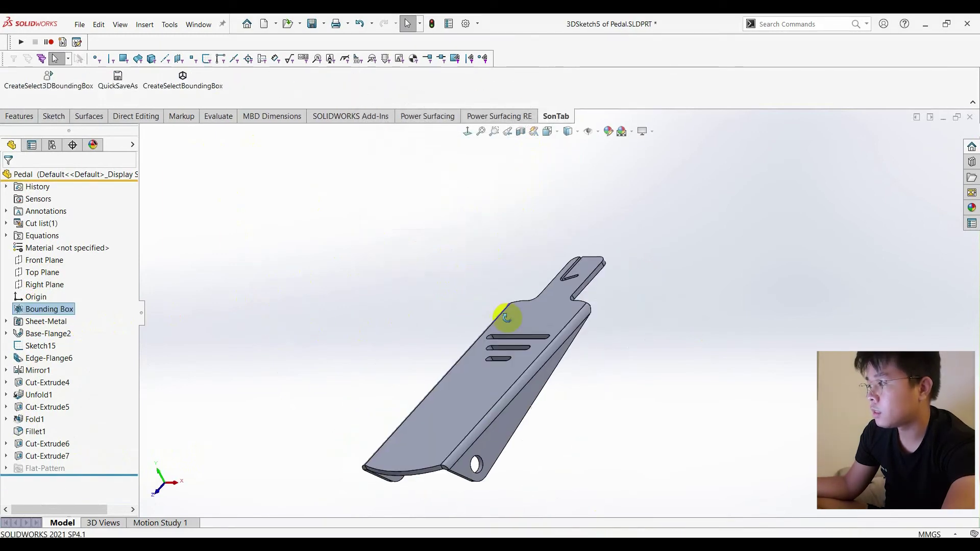
Step: Delete the Bounding Box feature and its selectable box sketch, and run the CreateSelect3DBoundingBox macro on the Pedal
{"action": "left_click", "coordinate": [66, 467]}
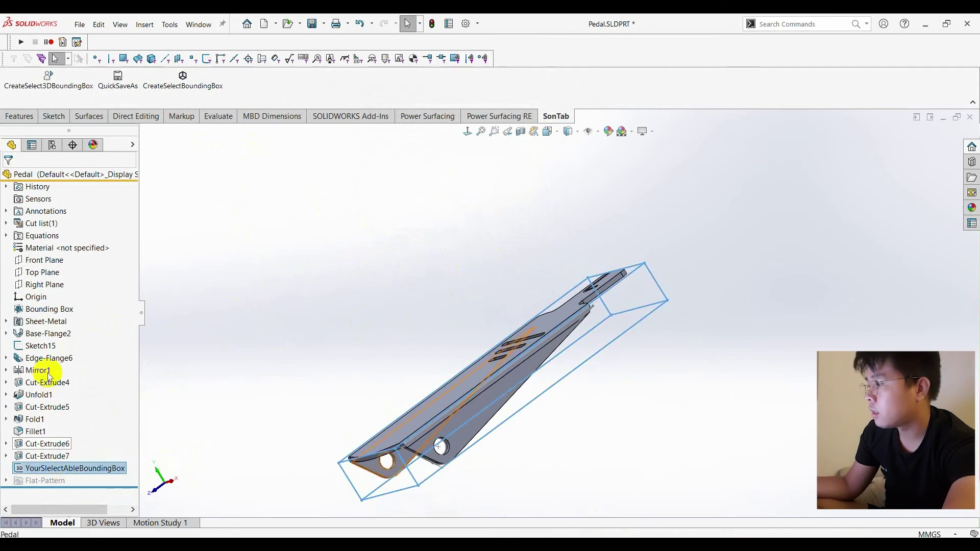
{"action": "left_click", "coordinate": [32, 308], "text": "ctrl"}
{"action": "left_click", "coordinate": [57, 327]}
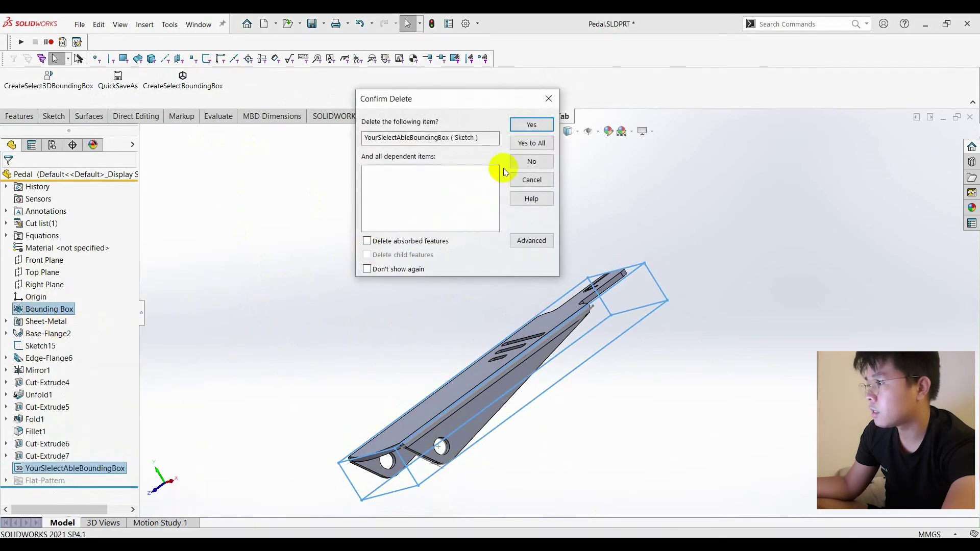
{"action": "left_click", "coordinate": [530, 142]}
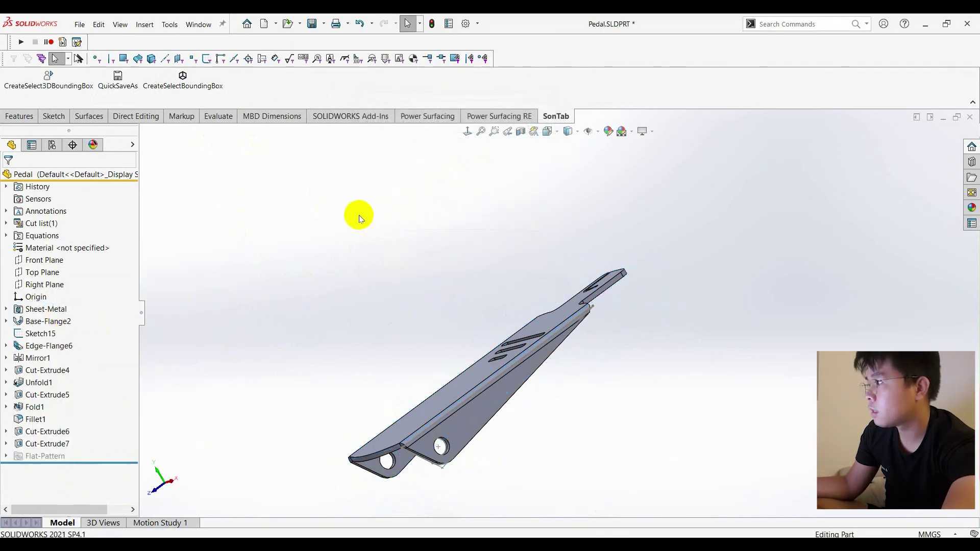
{"action": "left_click", "coordinate": [46, 90]}
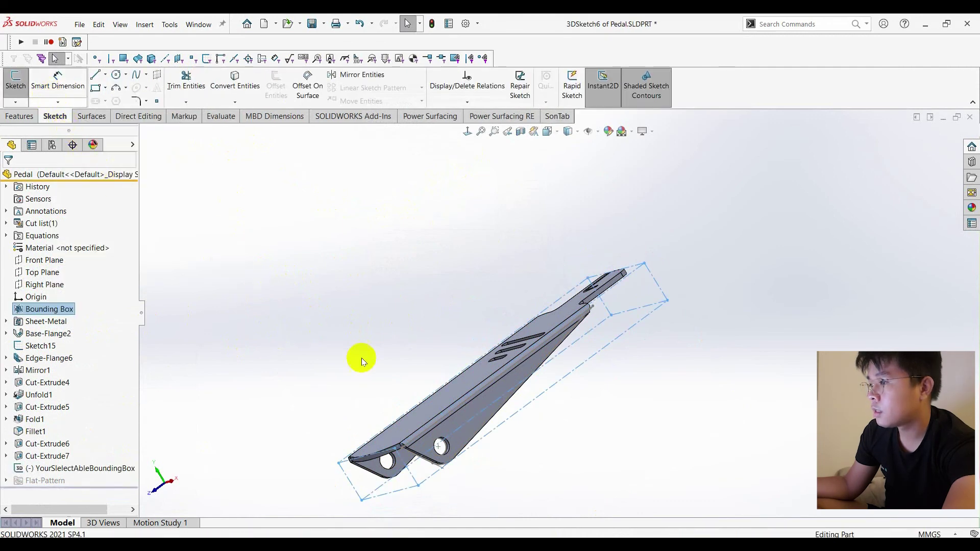